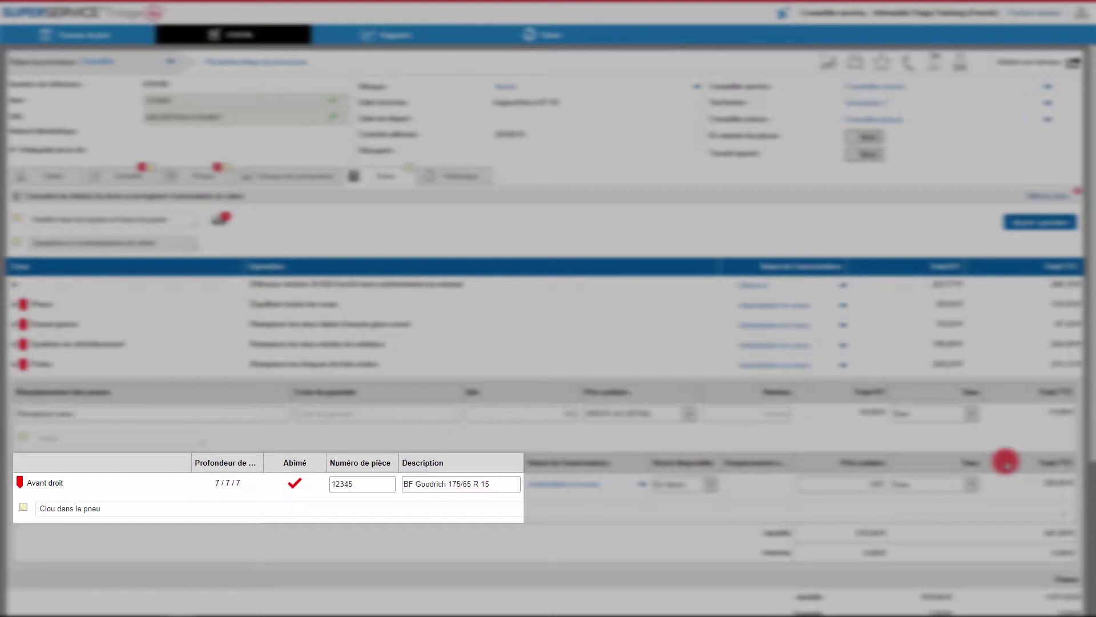
# - Set the labour quantity of the radiator hose replacement to 0.5 hours, save it and collapse the operation's details
pyautogui.scroll(-1, 1005, 461)
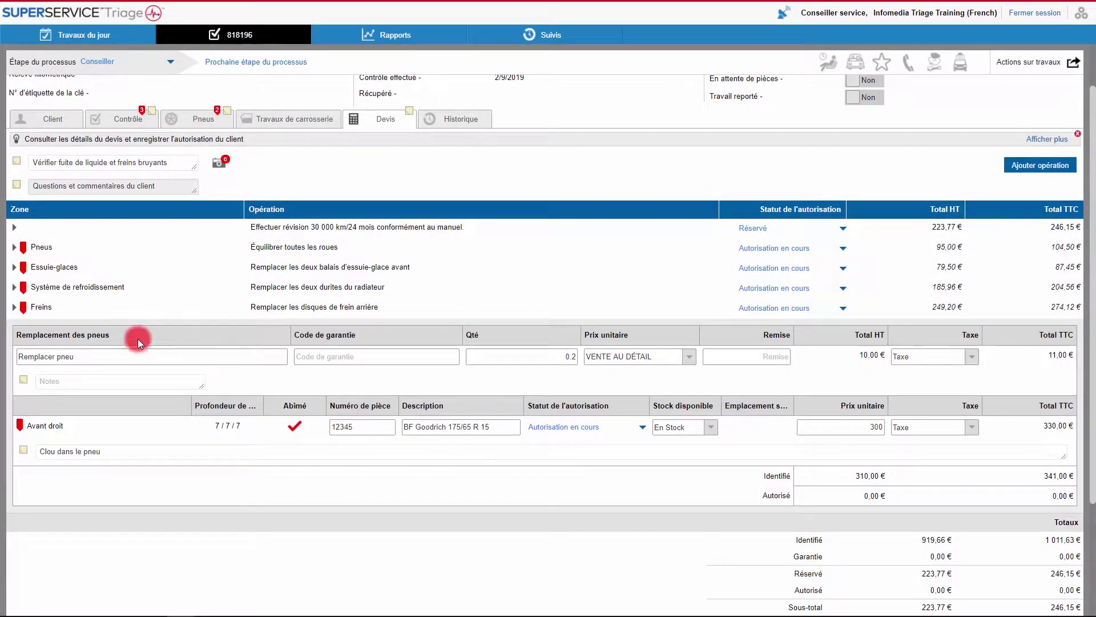
pyautogui.click(14, 288)
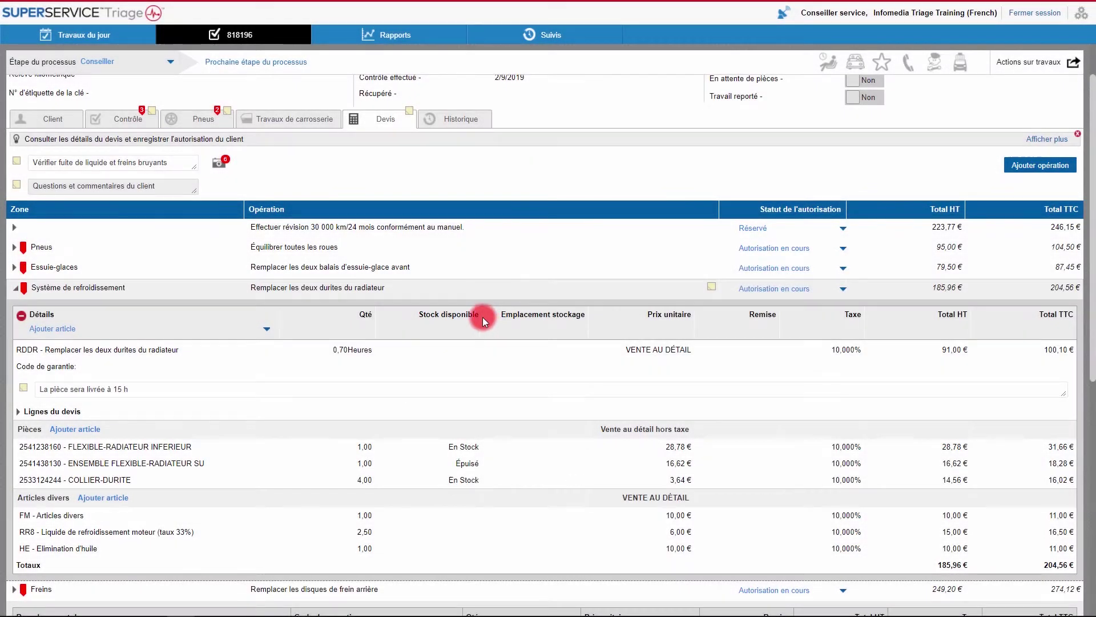
pyautogui.click(340, 353)
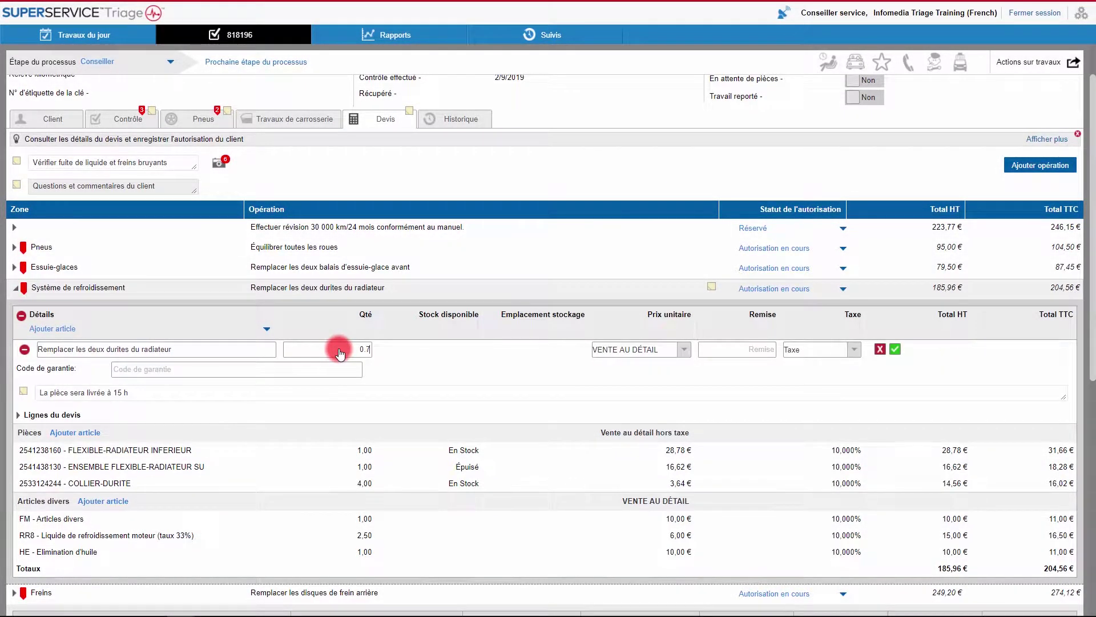
pyautogui.press('BackSpace')
pyautogui.write('5')
pyautogui.click(889, 349)
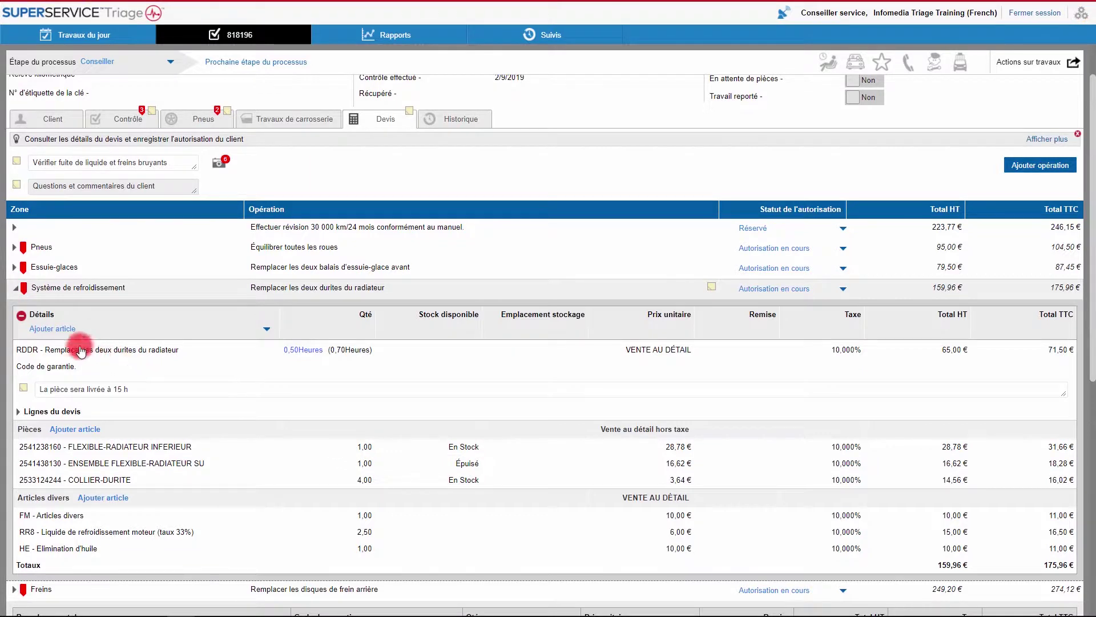
pyautogui.click(14, 291)
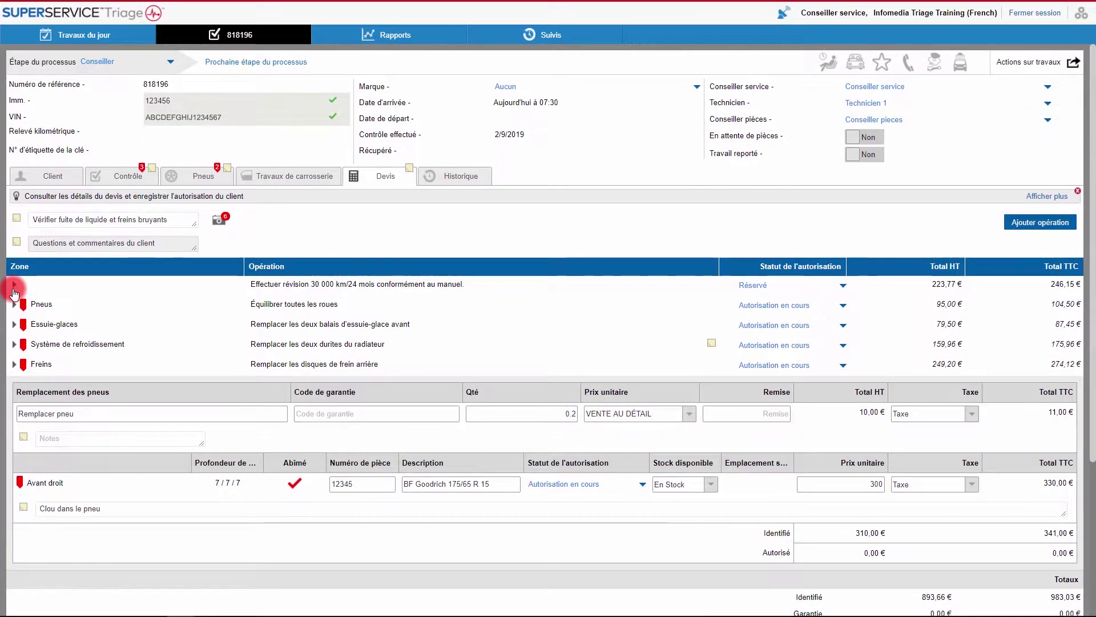
# - Check the client's contact details and return to the quote
pyautogui.click(39, 177)
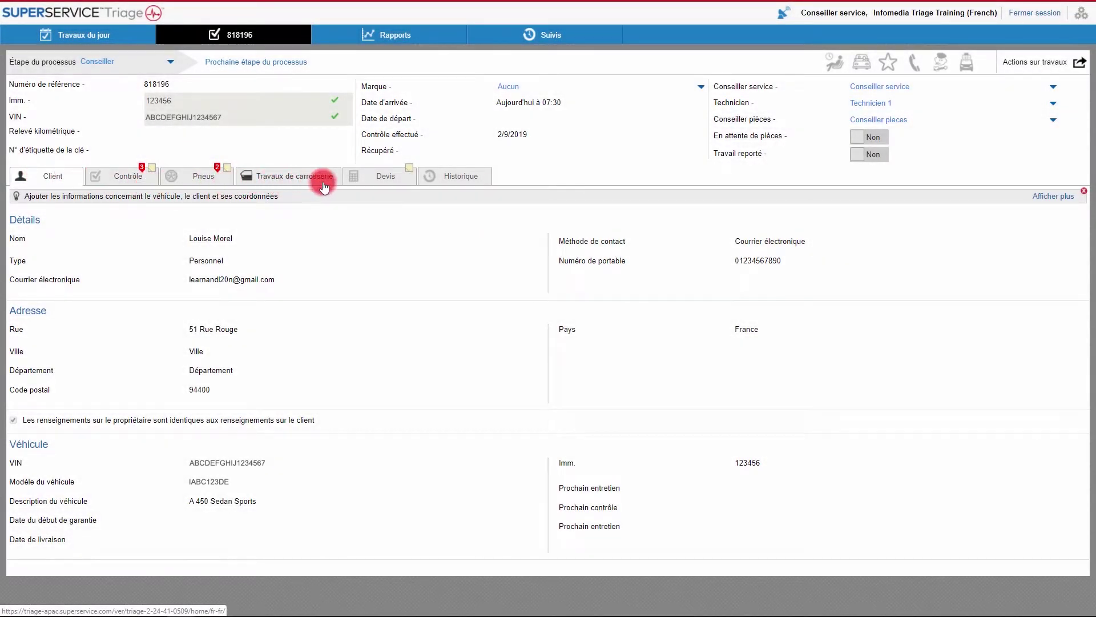
pyautogui.click(362, 179)
# - Mark the radiator hose replacement as Non autorisé with reason "Le client veut un nouveau rendez-vous" and follow-up date 20/9/2019
pyautogui.scroll(-1, 362, 179)
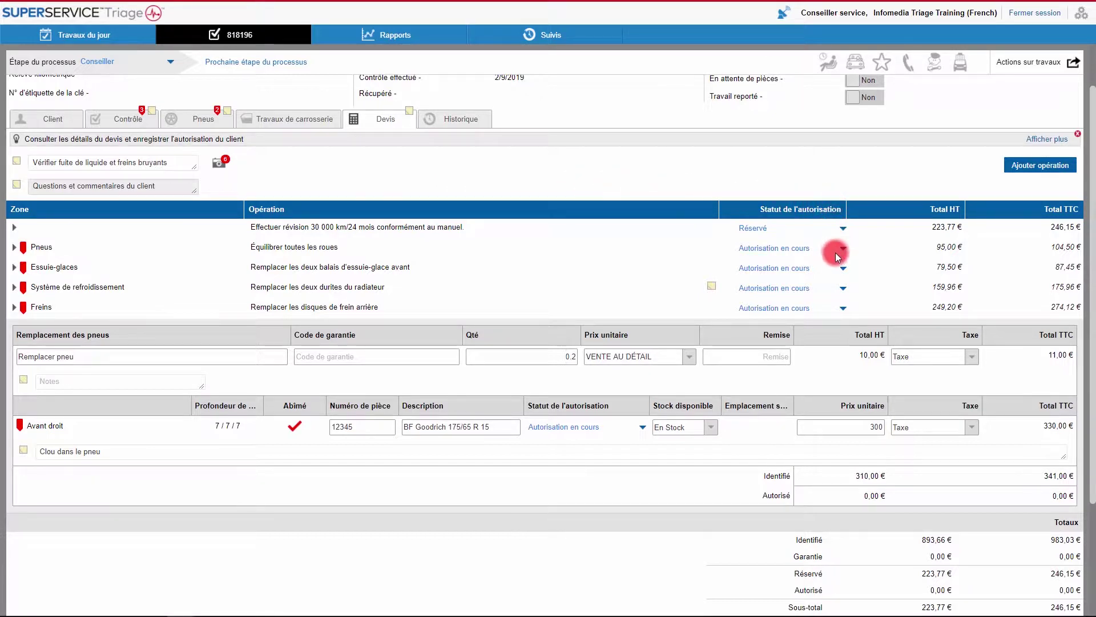
pyautogui.click(840, 284)
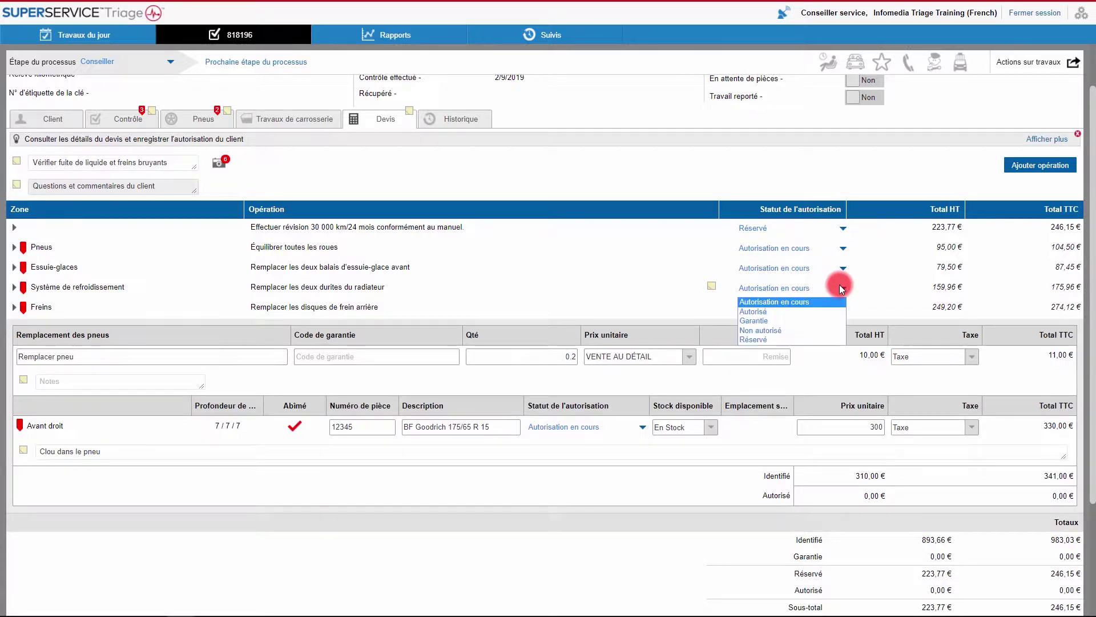
pyautogui.click(834, 330)
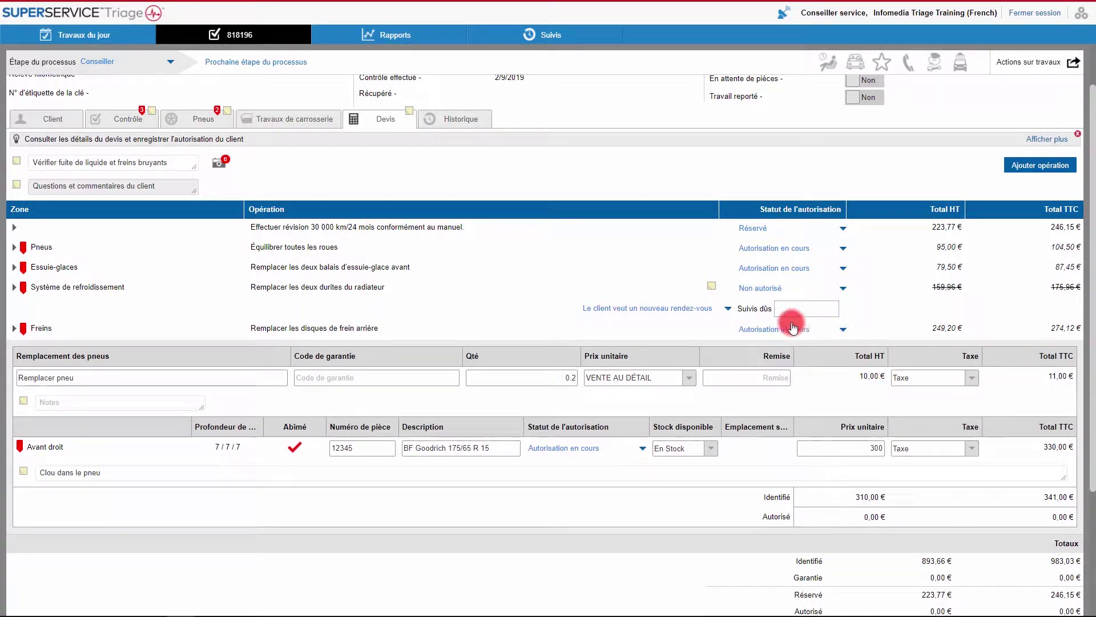
pyautogui.click(729, 309)
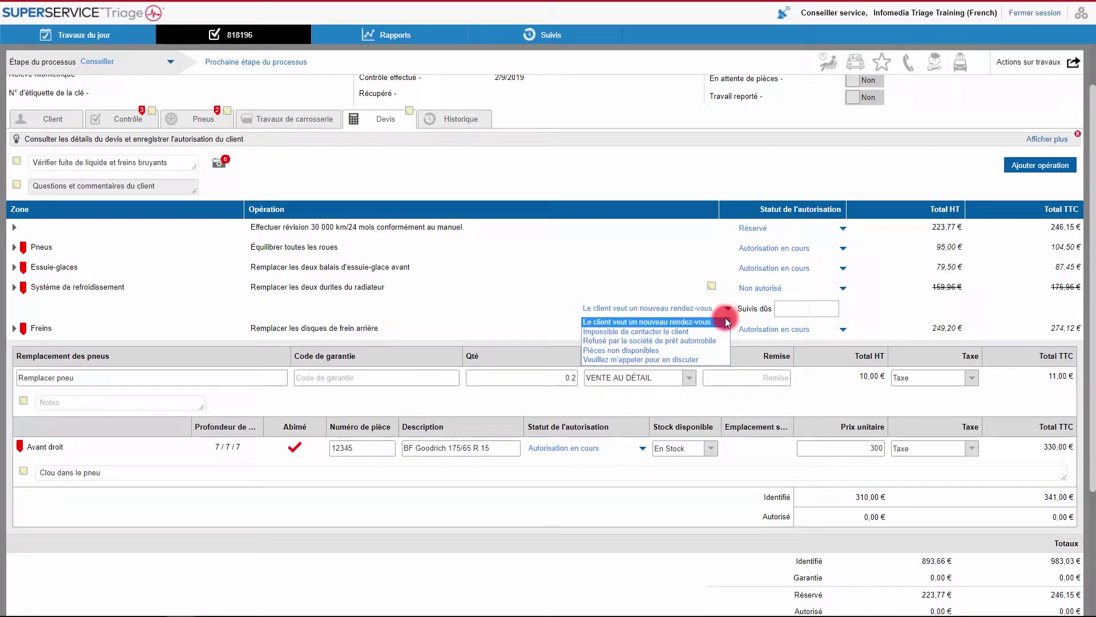
pyautogui.click(725, 323)
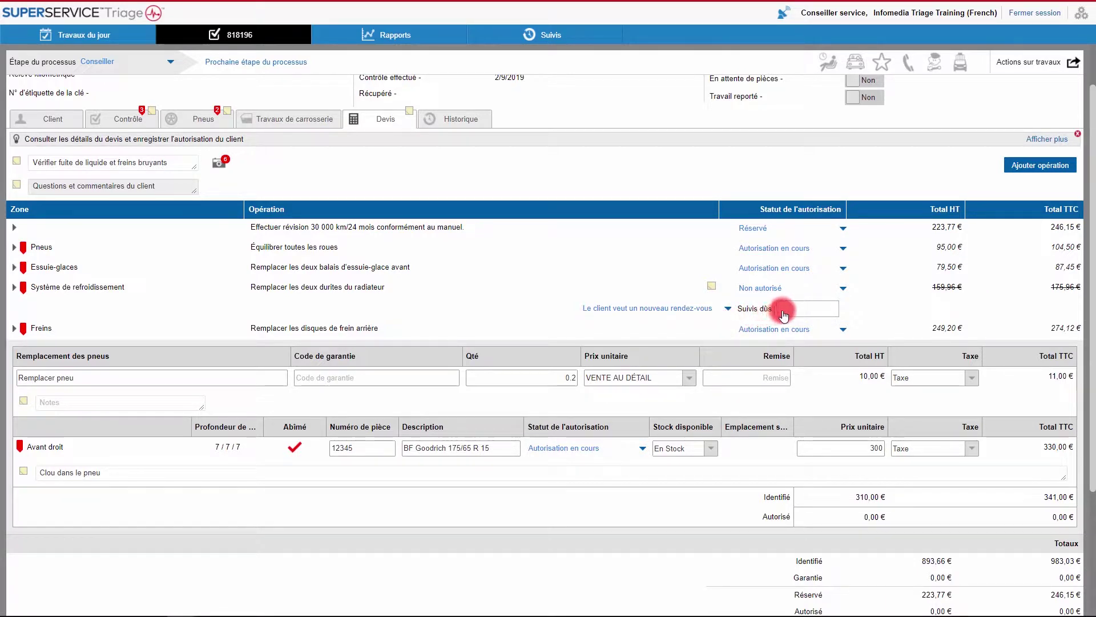
pyautogui.click(784, 312)
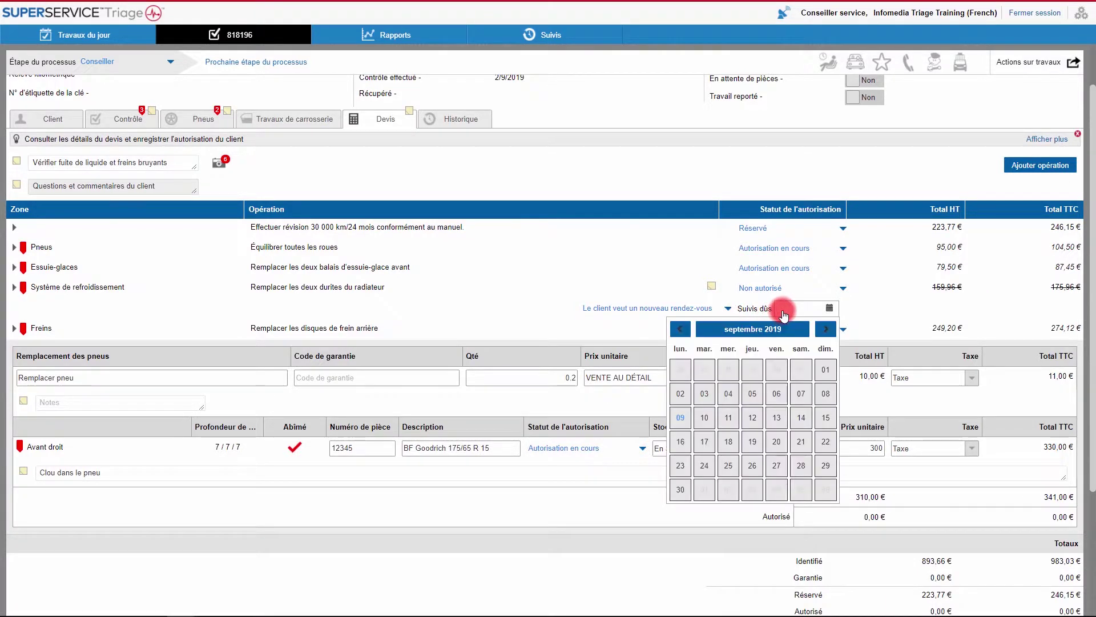
pyautogui.click(781, 441)
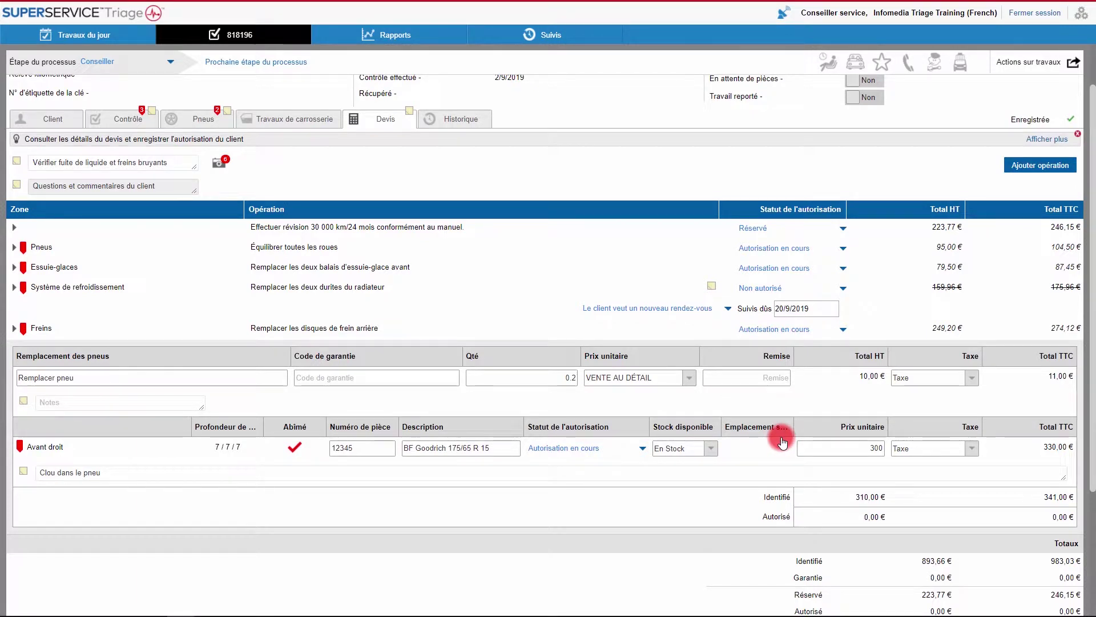
# - Set the authorization status of the front wiper blade replacement to Autorisé
pyautogui.click(843, 268)
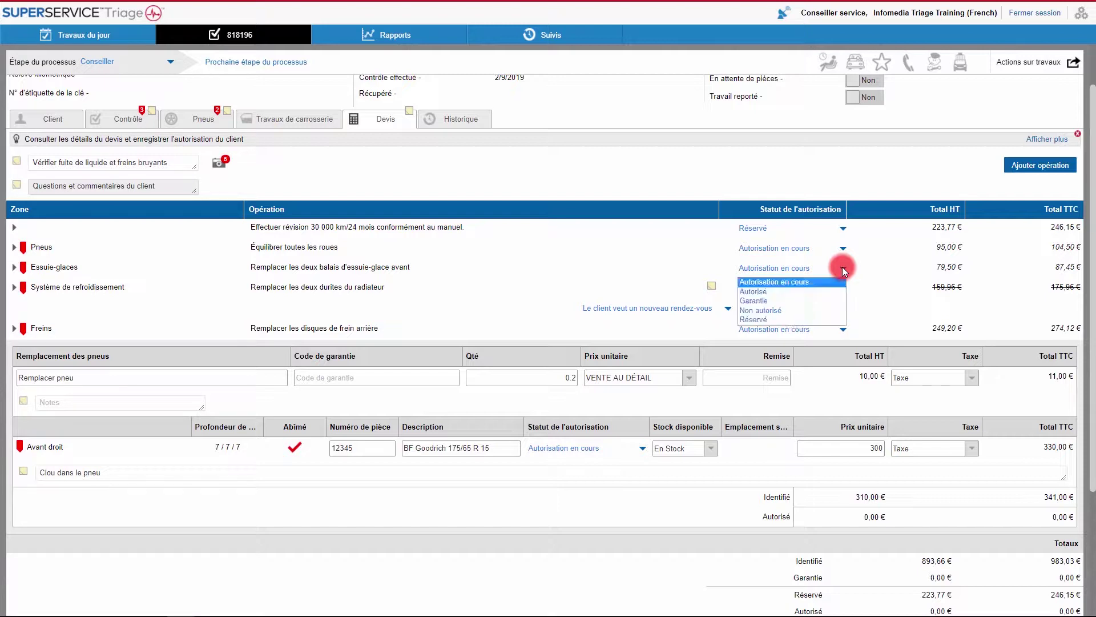
pyautogui.click(841, 292)
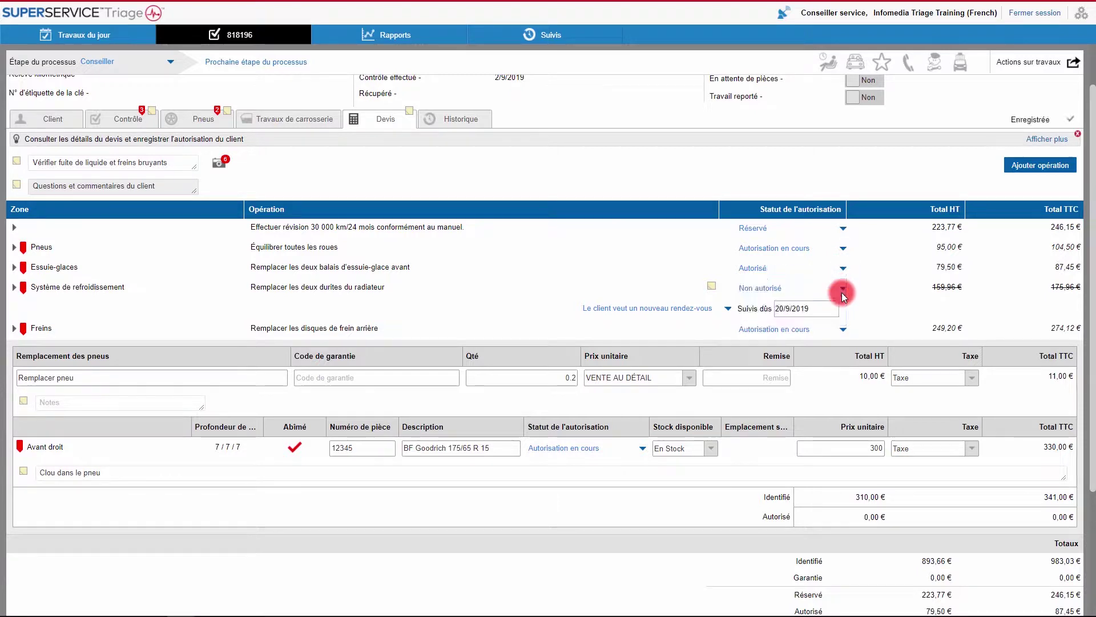
# - Enter the client's name, "Essuie-glace seulement" and 09/09/2019 08:41 in the client authorization note, and clear the note again
pyautogui.scroll(-3, 841, 292)
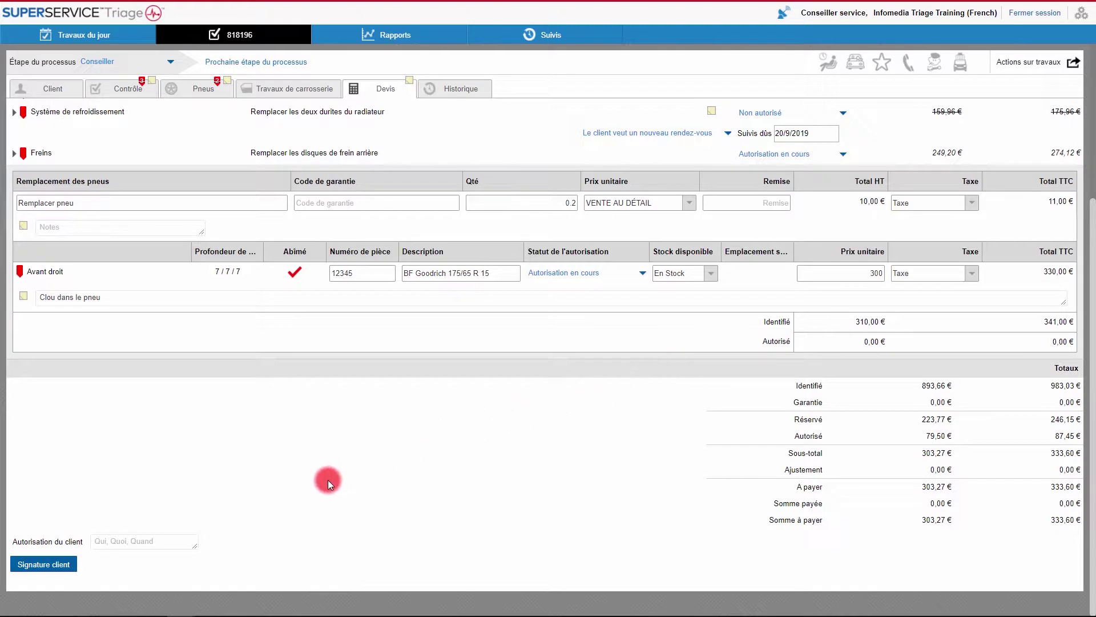
pyautogui.click(188, 540)
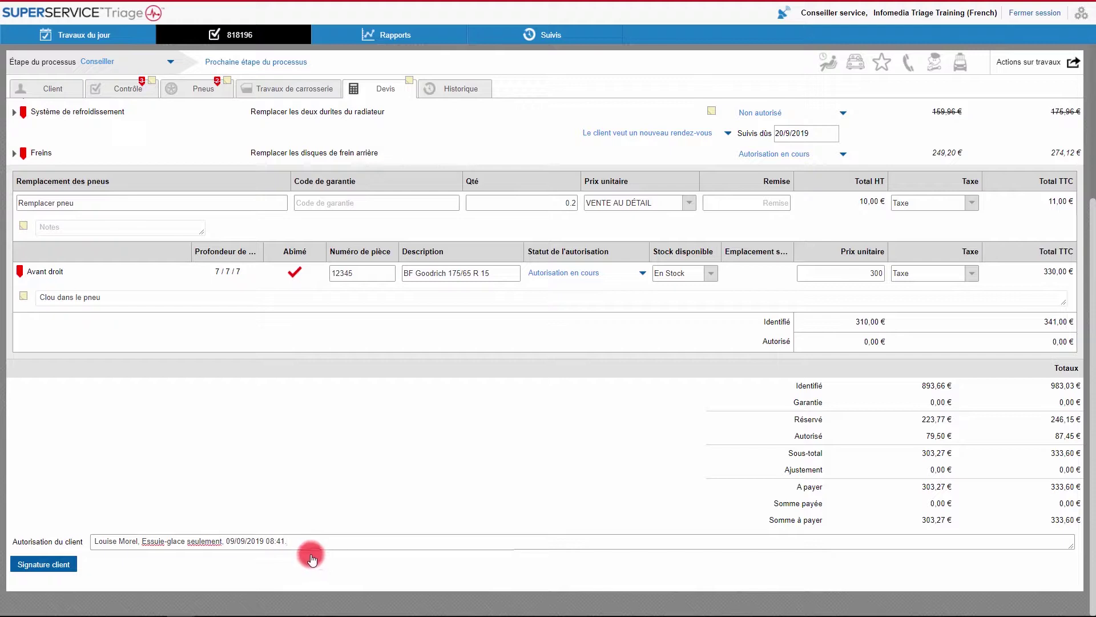
pyautogui.moveTo(297, 543); pyautogui.dragTo(94, 543)
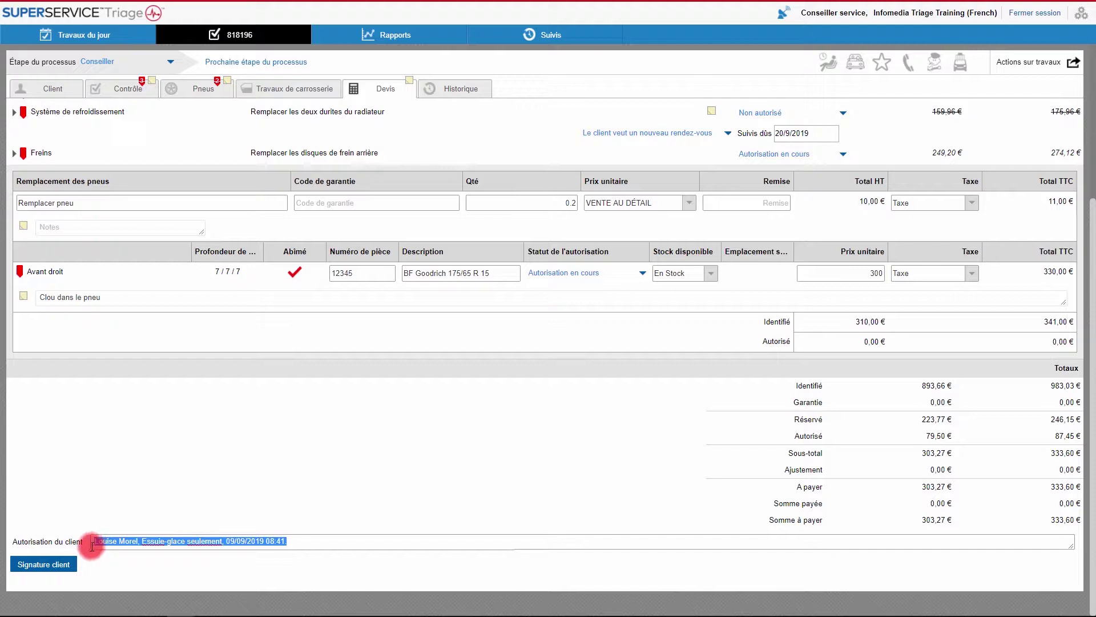
pyautogui.press('BackSpace')
# - Set the authorization status of both the radiator hose and front wiper blade replacements to Autorisation en cours
pyautogui.scroll(3, 92, 547)
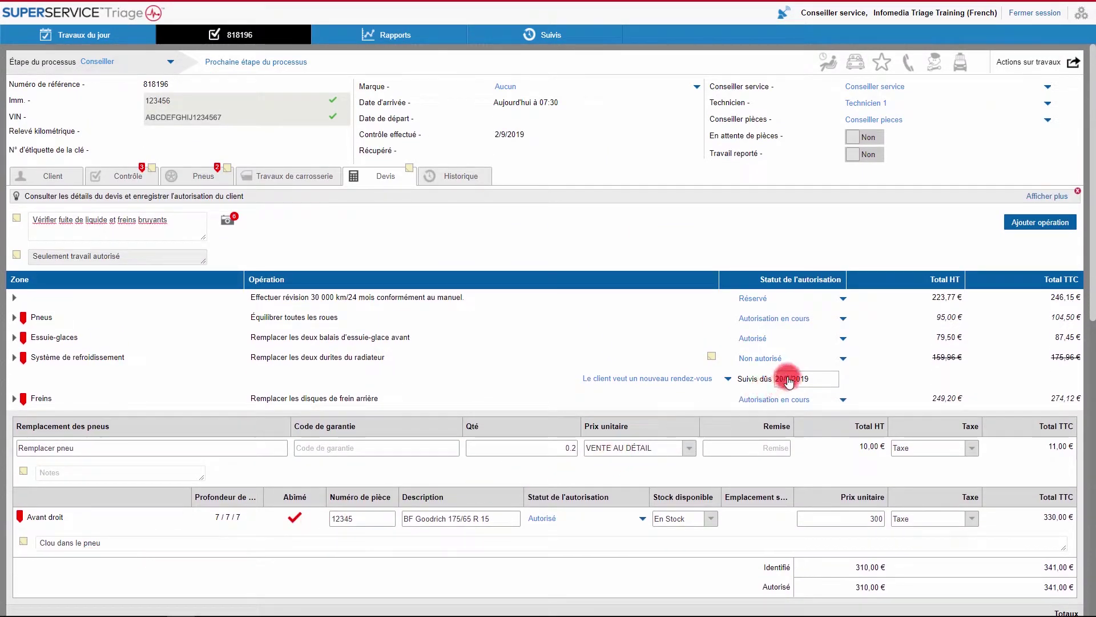
pyautogui.click(842, 360)
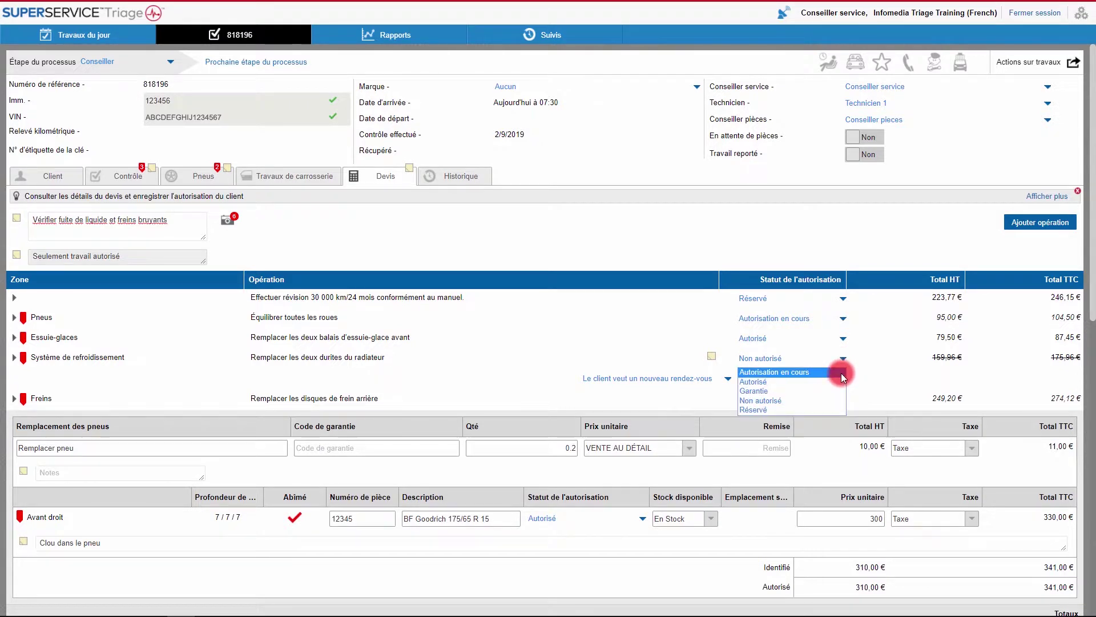
pyautogui.click(841, 372)
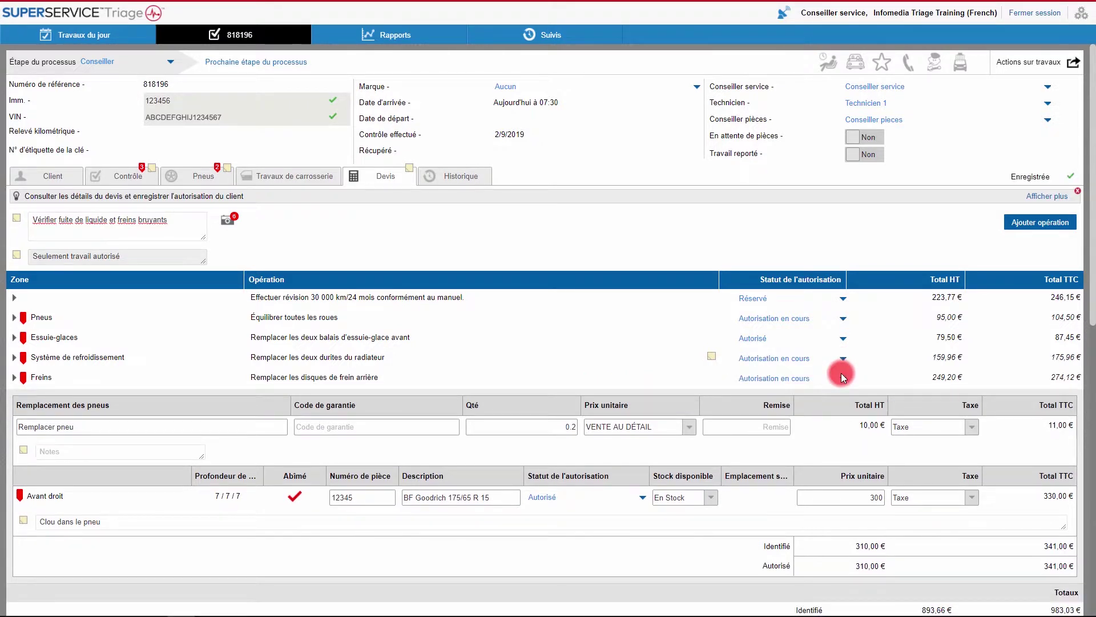
pyautogui.click(843, 341)
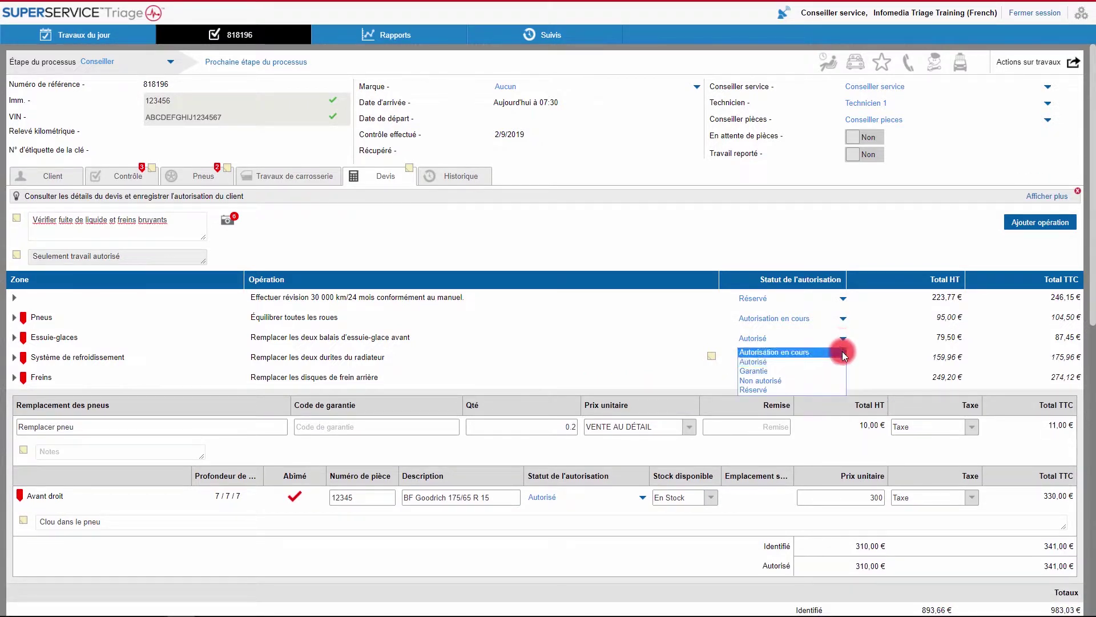
pyautogui.click(842, 351)
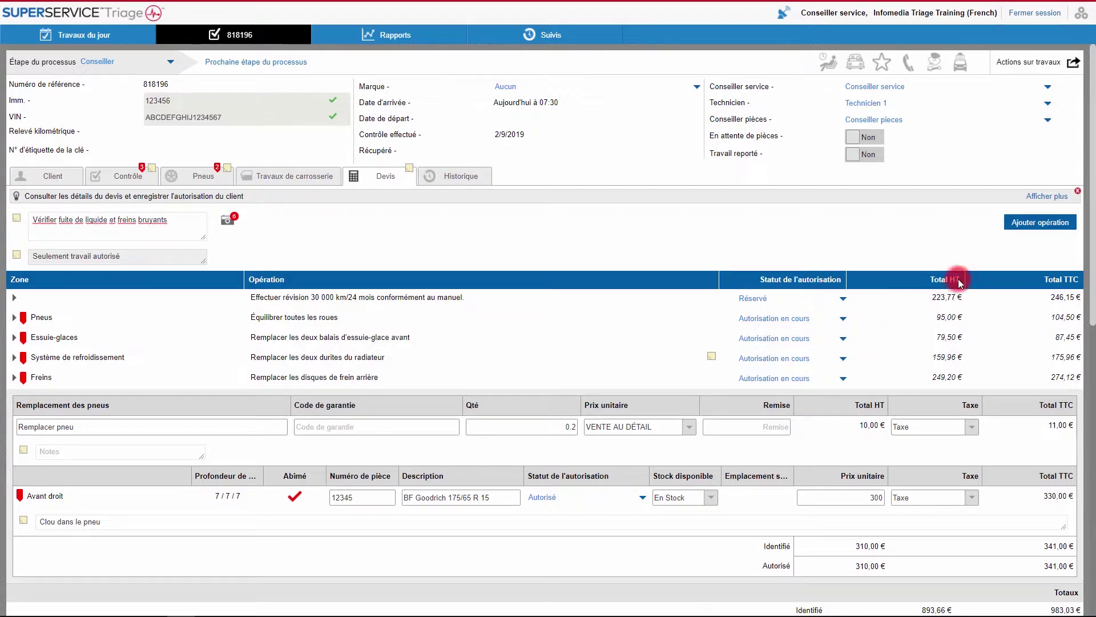
# - Request the client's authorization for the quote and go back to the day's job list
pyautogui.click(1071, 63)
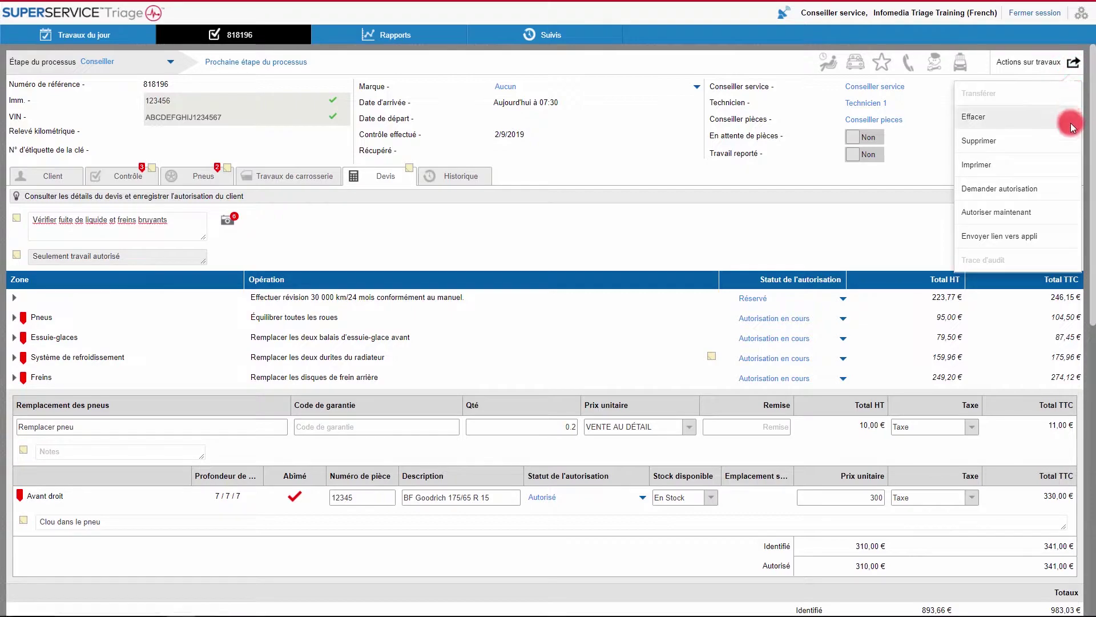
pyautogui.click(1066, 166)
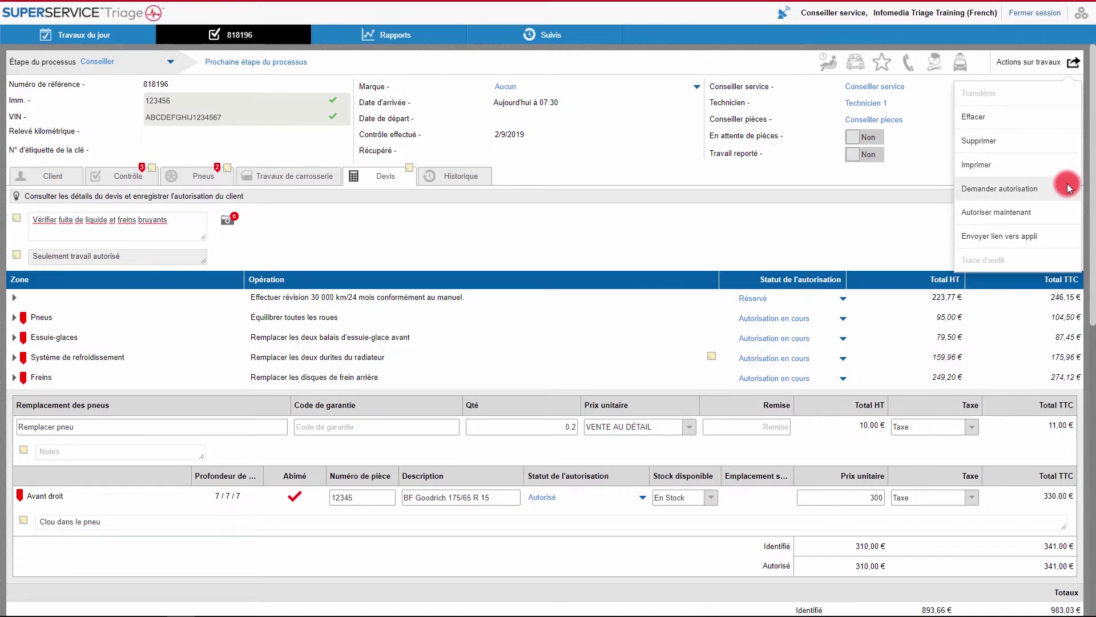
pyautogui.click(1069, 189)
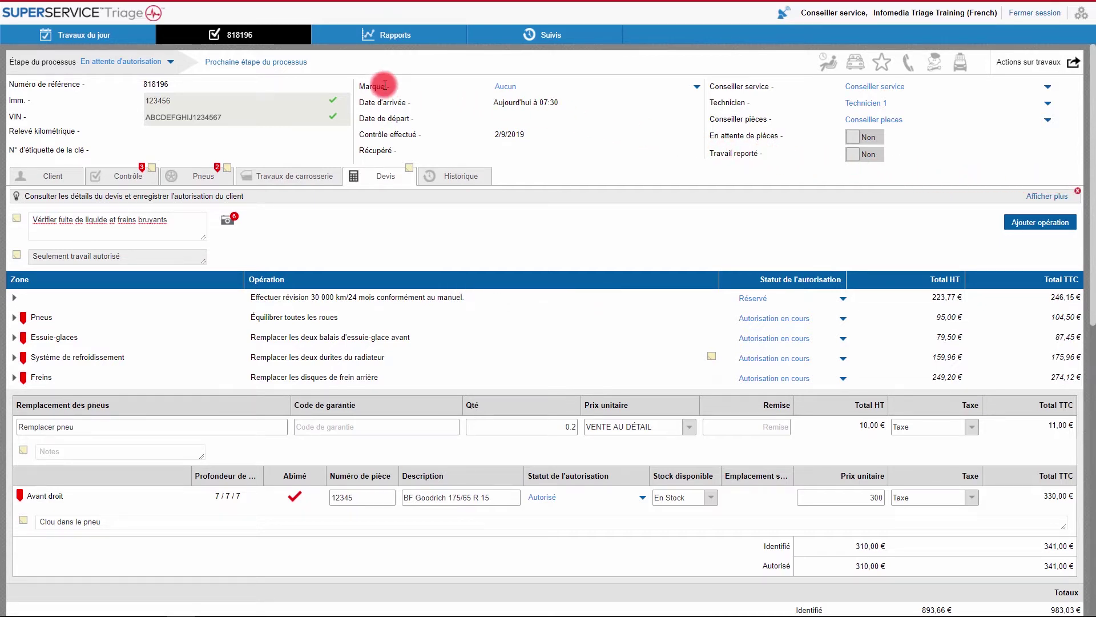
pyautogui.click(120, 40)
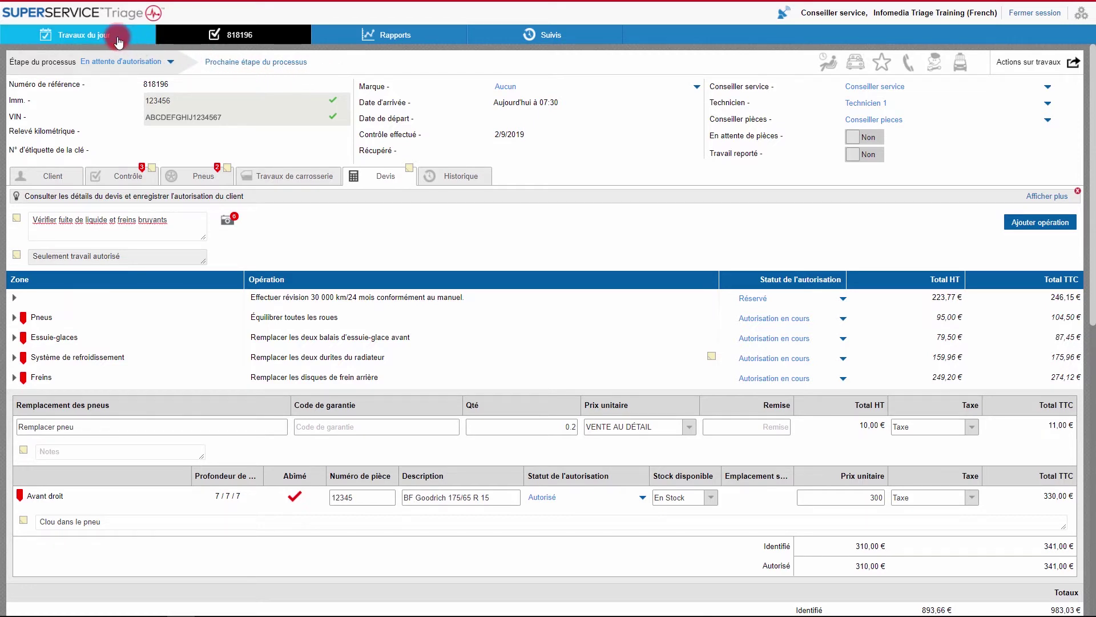